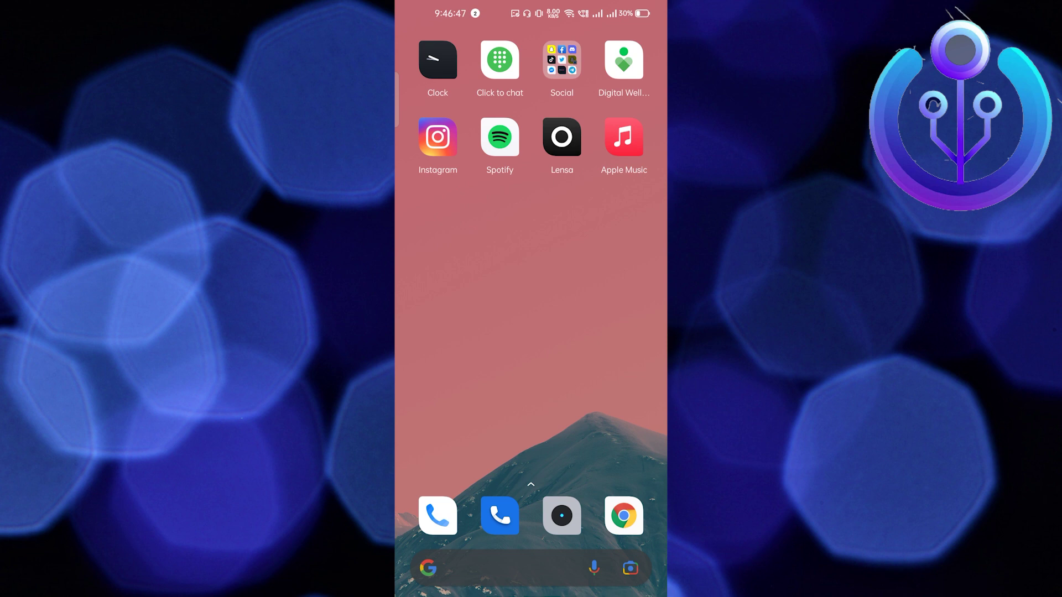
Launch Instagram and go to the account's own profile page.
left_click(437, 137)
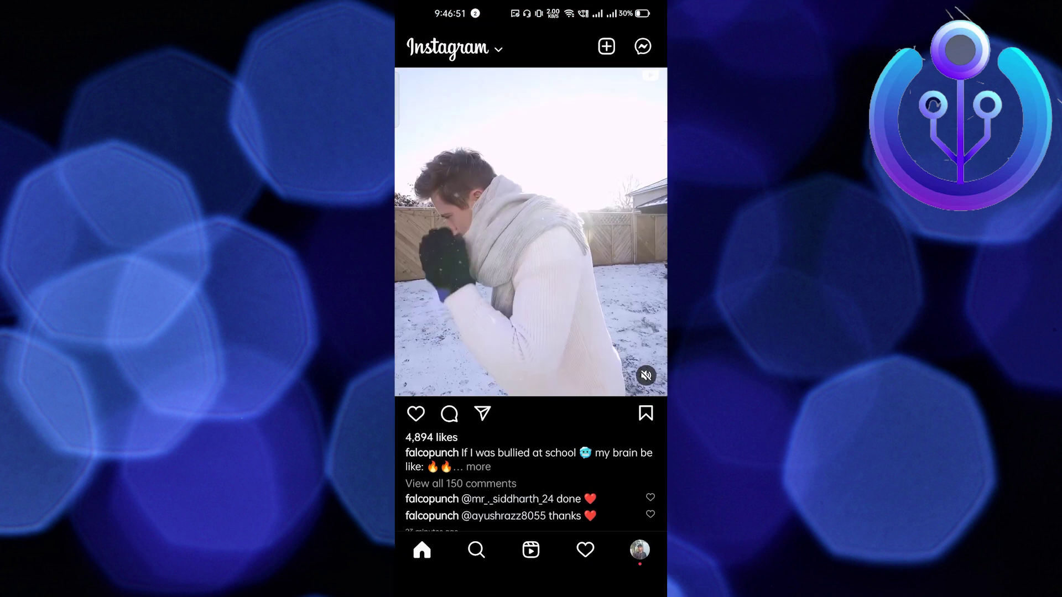
left_click(639, 550)
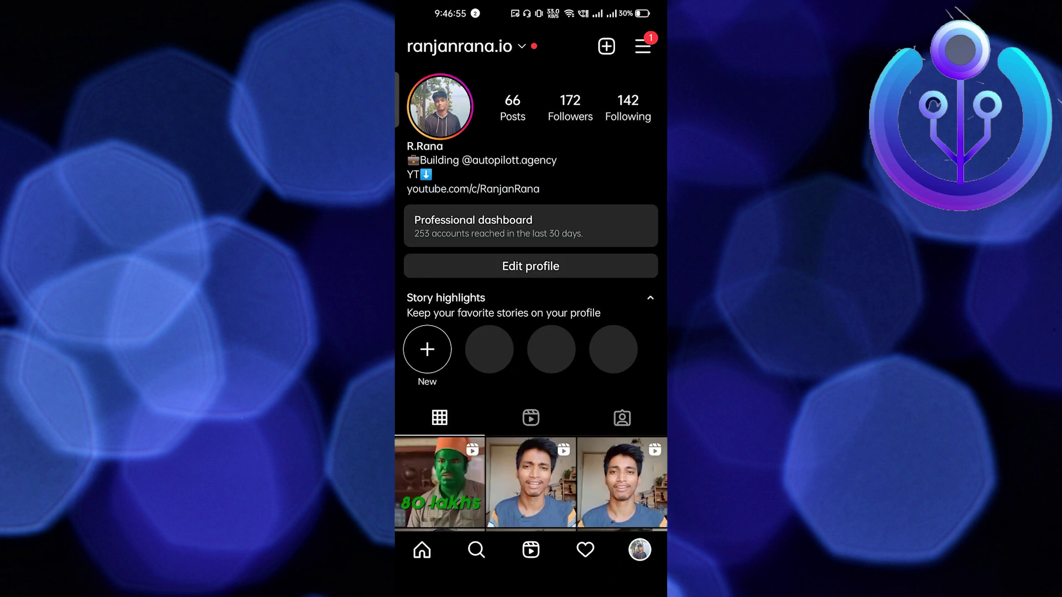
Open Settings from the account options menu and search settings for 'do'.
left_click(642, 47)
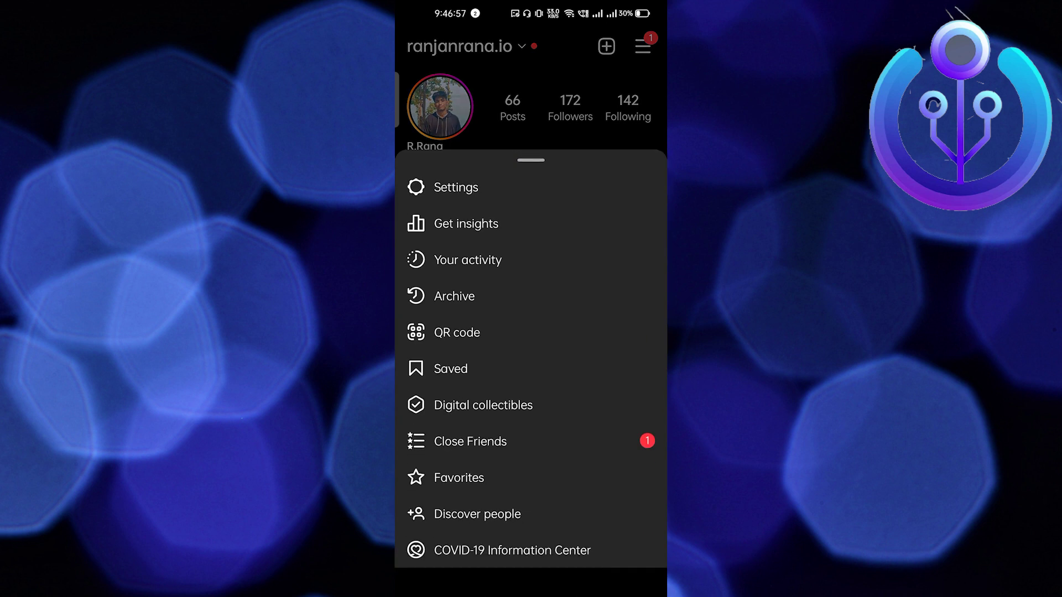
left_click(455, 187)
left_click(562, 108)
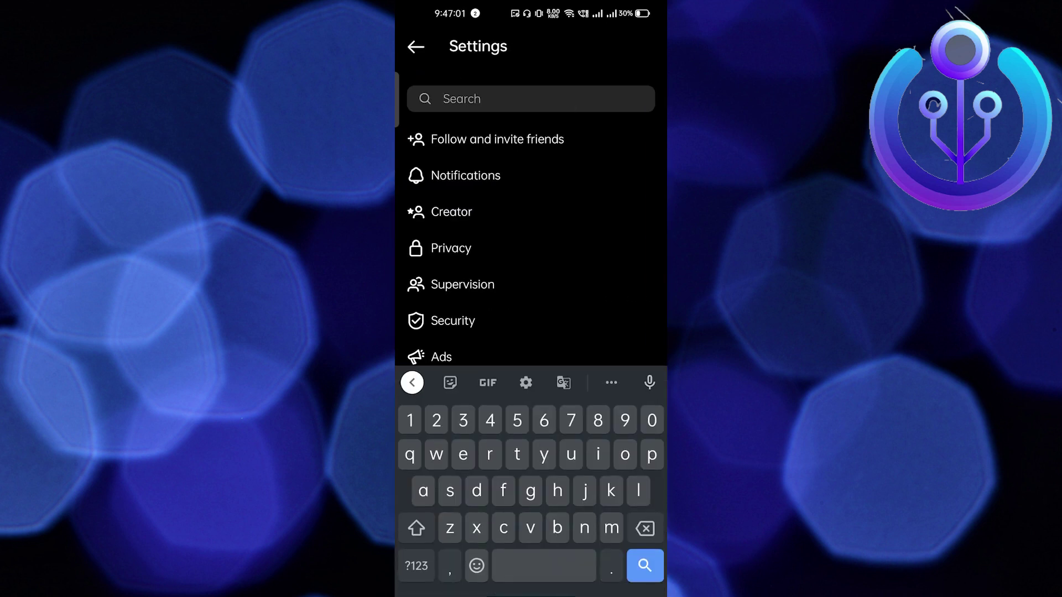
type("dqlo")
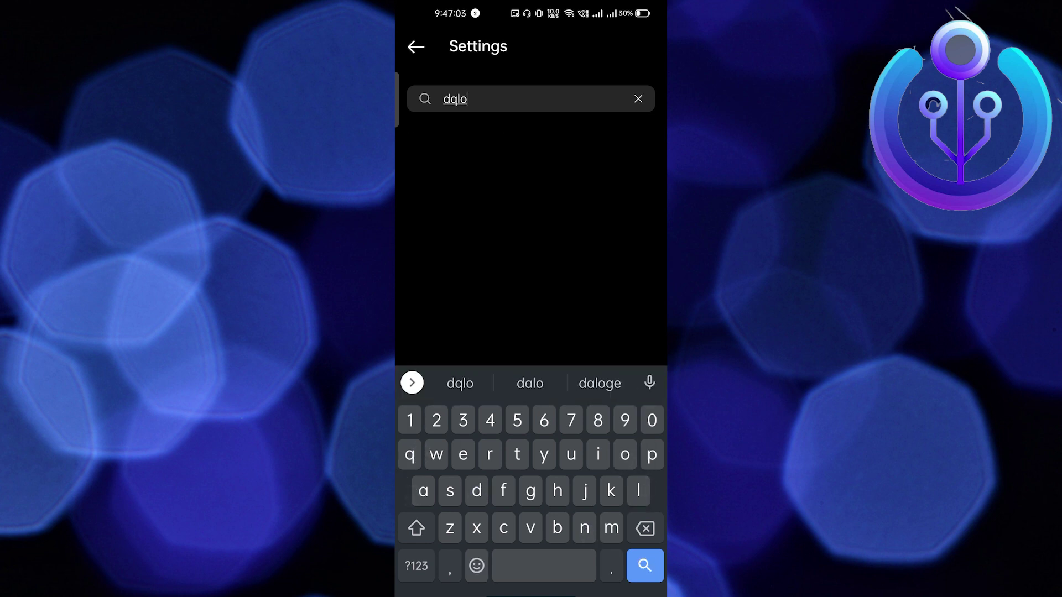
key("BackSpace")
key("BackSpace")
key("BackSpace")
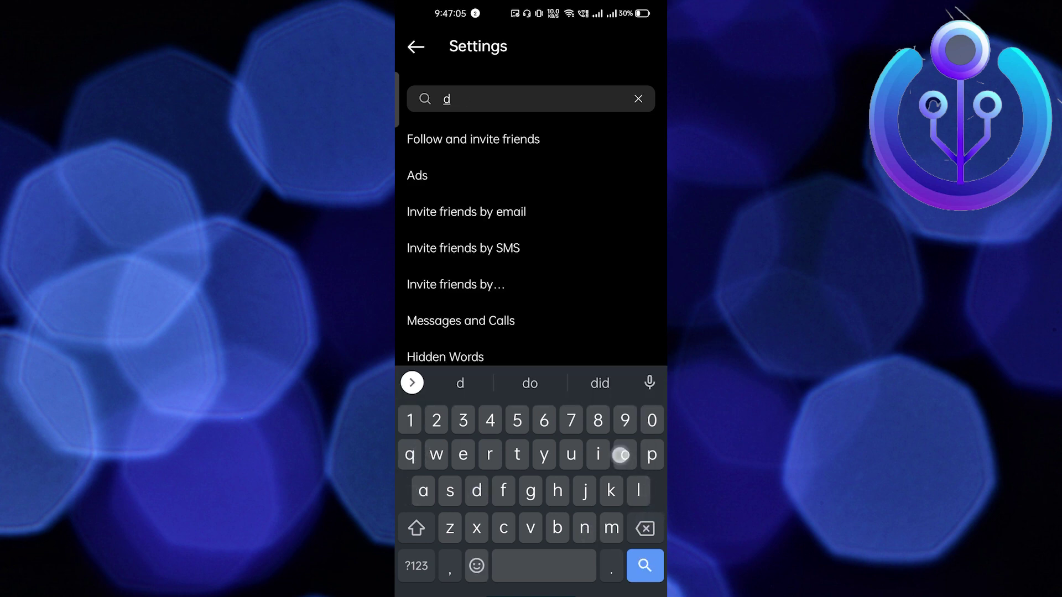
type("o")
left_click(483, 138)
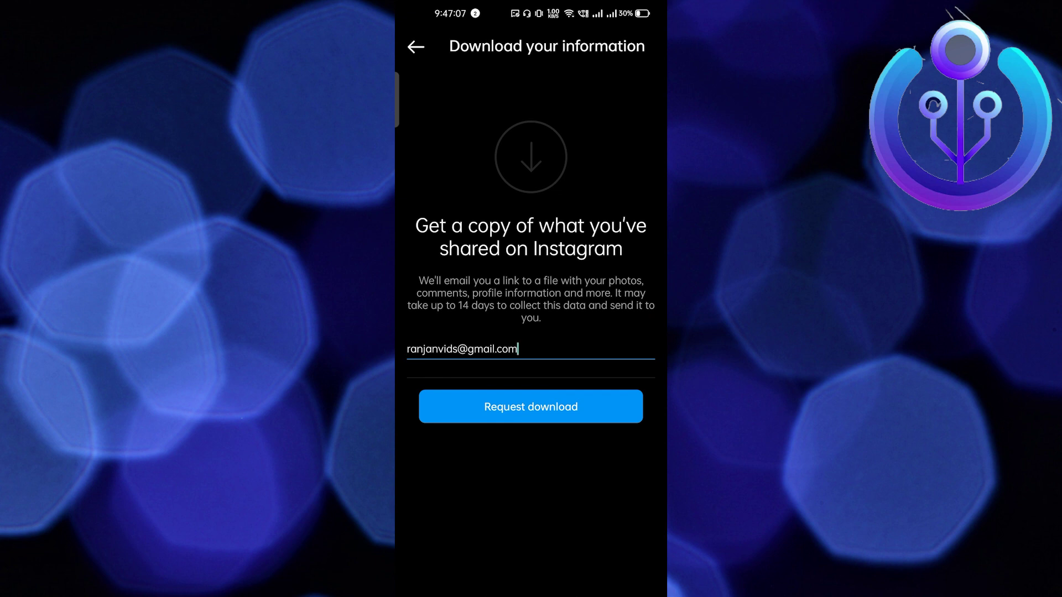
left_click(468, 413)
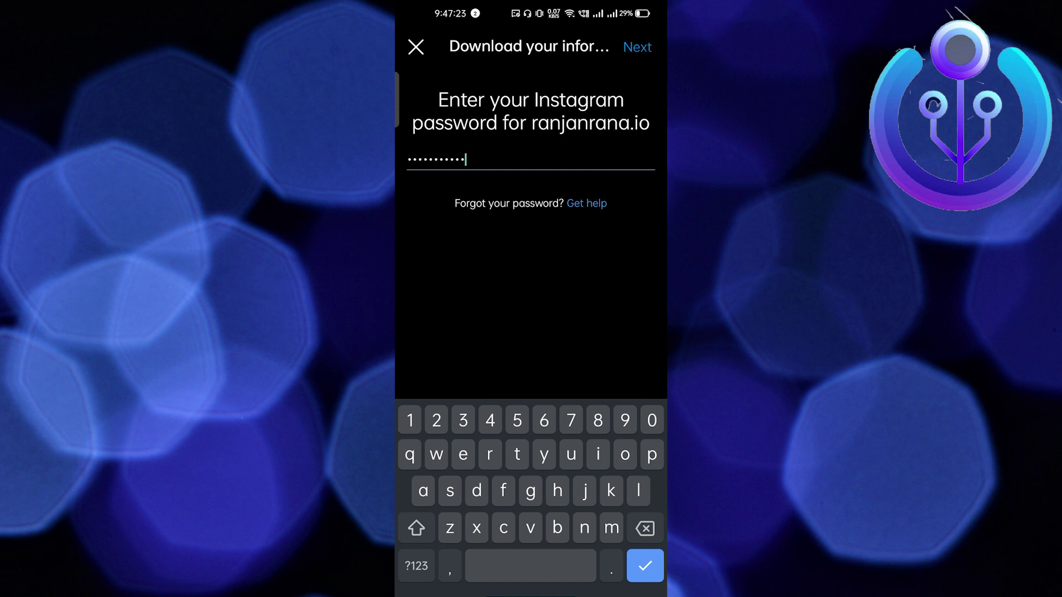
left_click(637, 47)
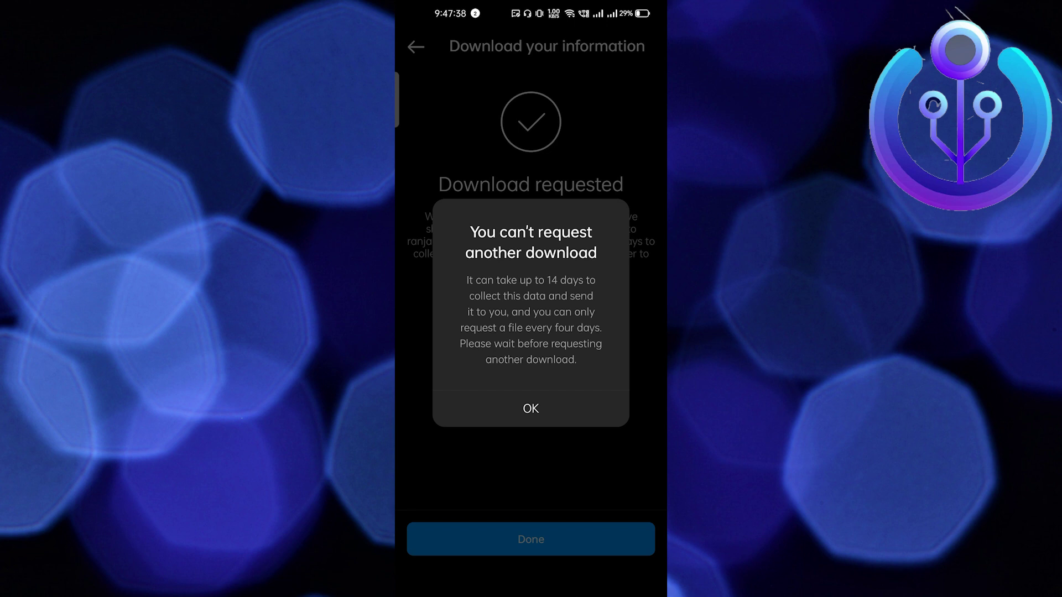
left_click(531, 409)
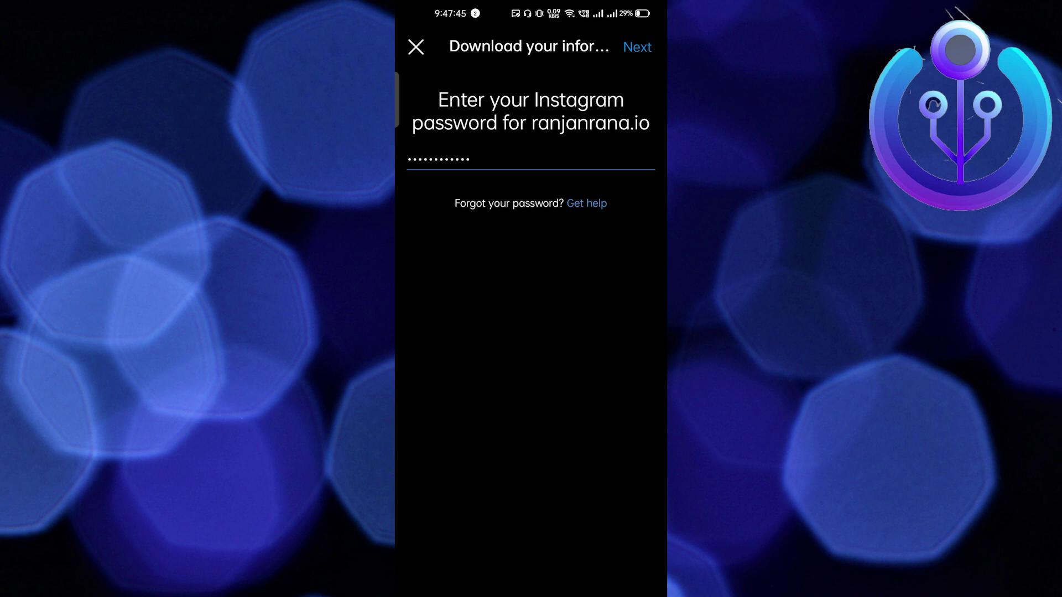
left_click(637, 46)
left_click(531, 409)
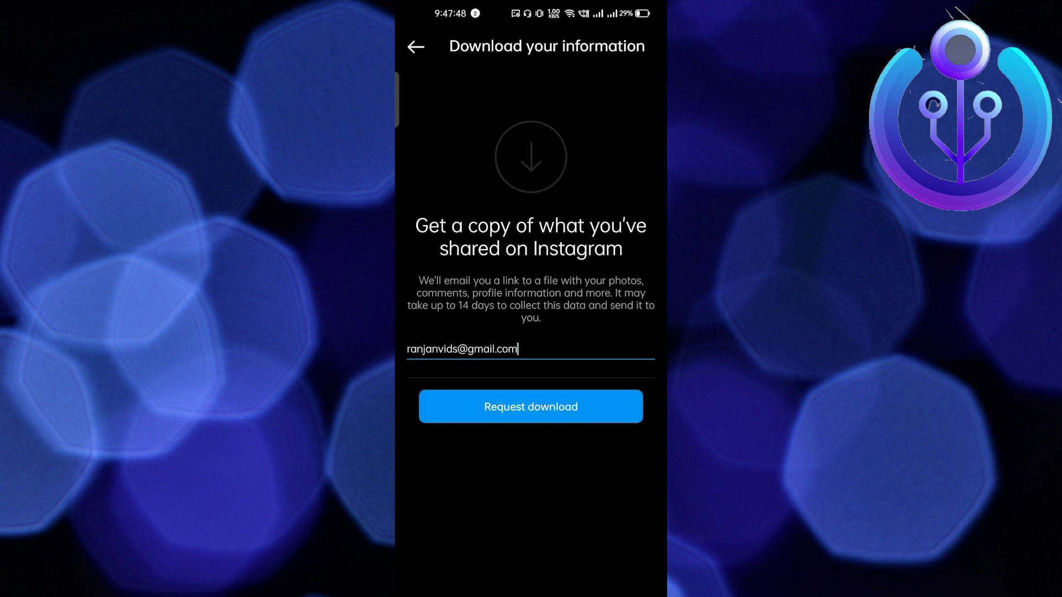
Dismiss the download request and swipe Instagram away to the home screen.
left_click(531, 406)
left_click_drag(531, 592, 531, 374)
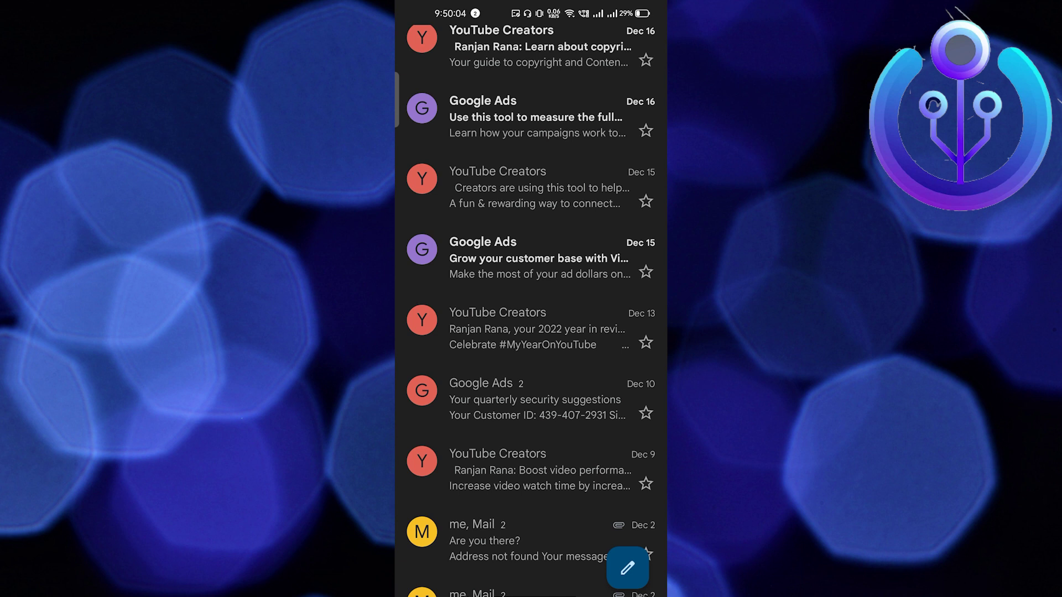
Swipe up from the bottom edge to leave Gmail for the home screen.
left_click_drag(531, 591, 530, 373)
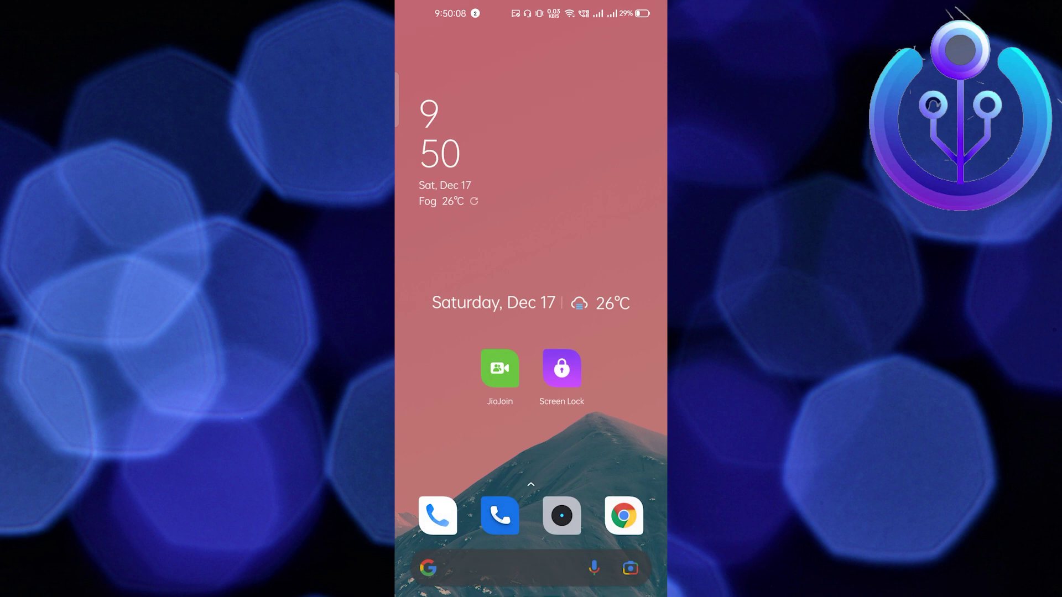